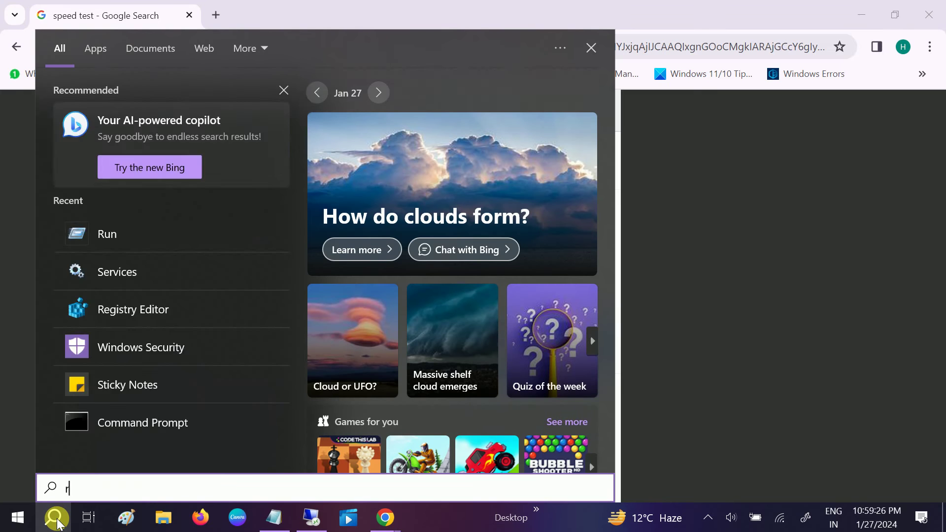
pyautogui.write('un')
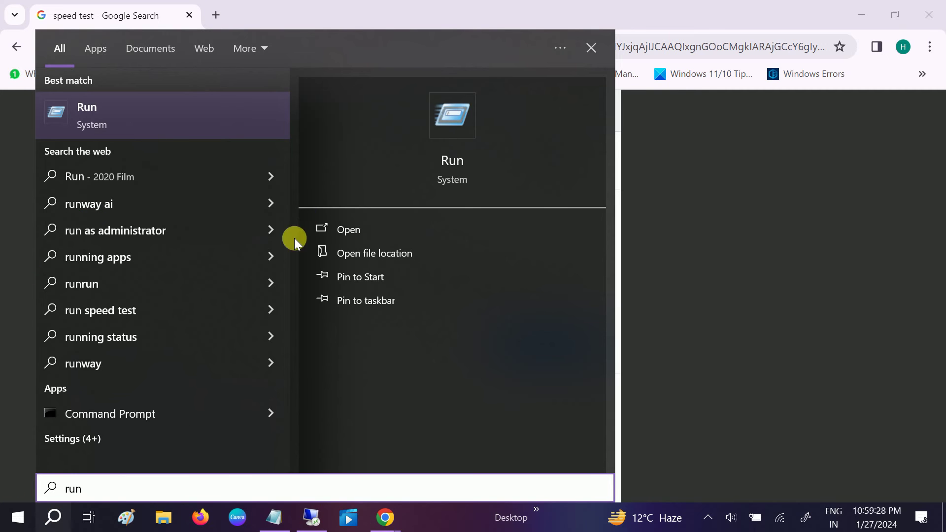
# Step: Launch Network Connections by running the ncpa.cpl command from the Run dialog
pyautogui.click(357, 233)
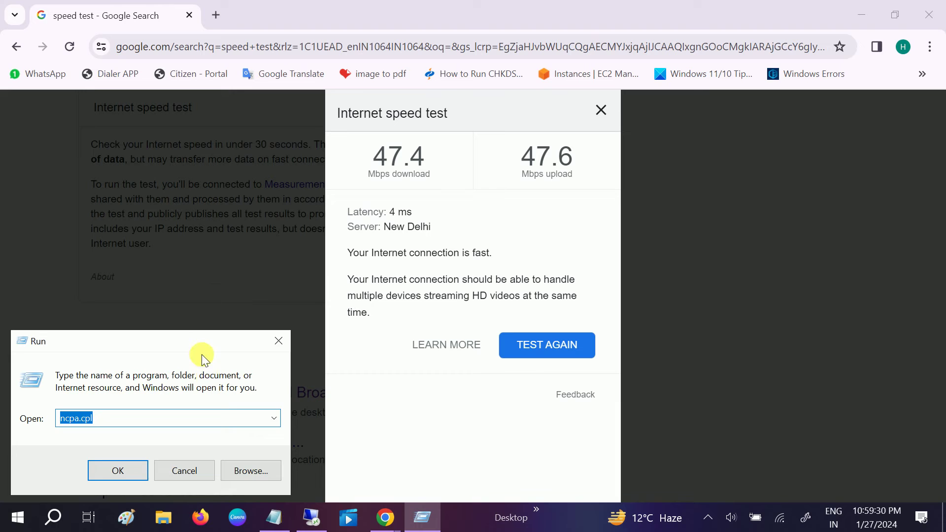
pyautogui.moveTo(207, 344); pyautogui.dragTo(406, 298)
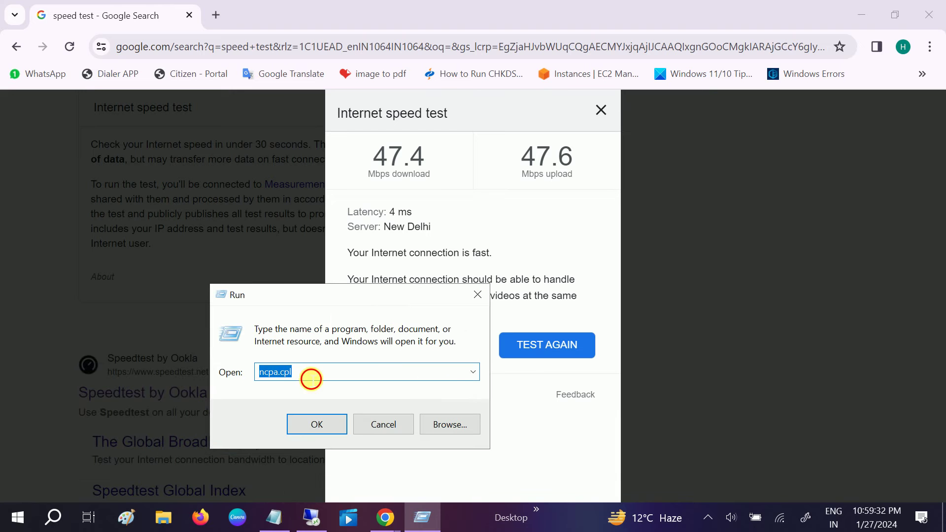
pyautogui.click(310, 375)
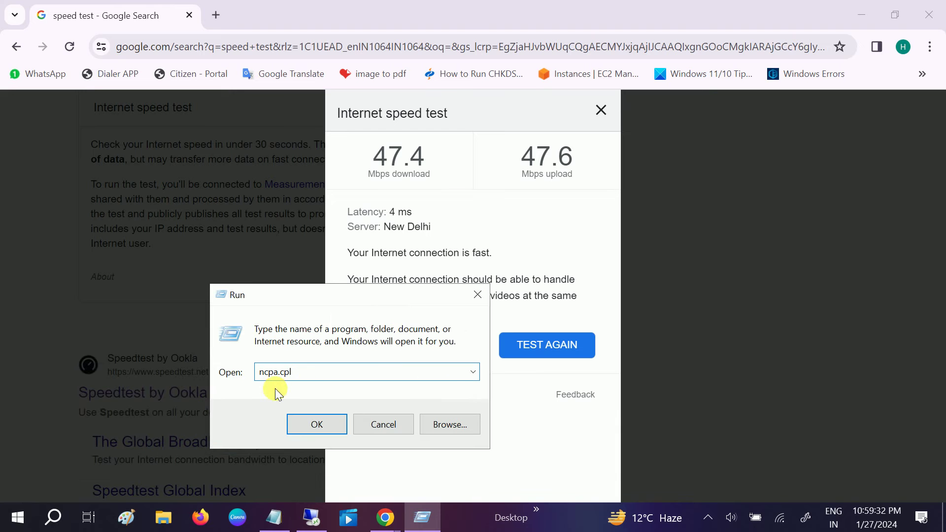
pyautogui.click(307, 430)
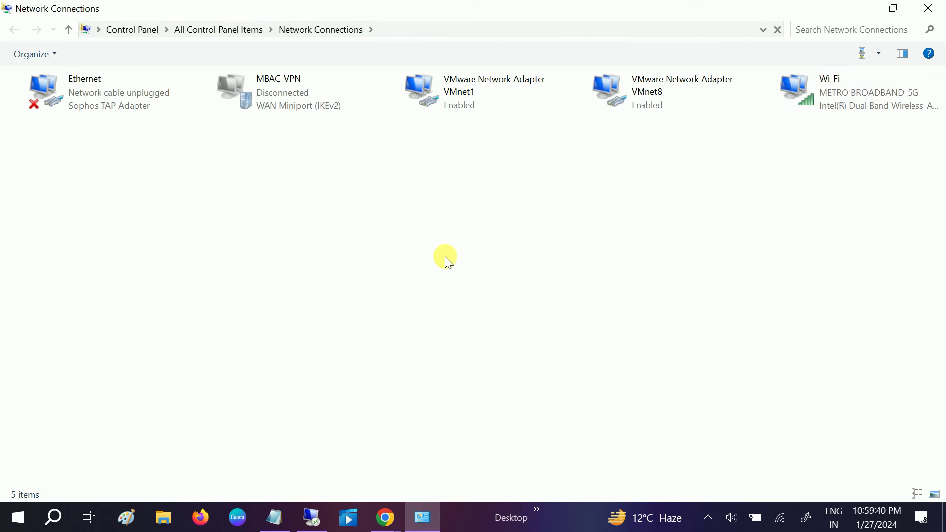
# Step: Bring up the Wi-Fi adapter's connection properties from its context menu
pyautogui.click(839, 92)
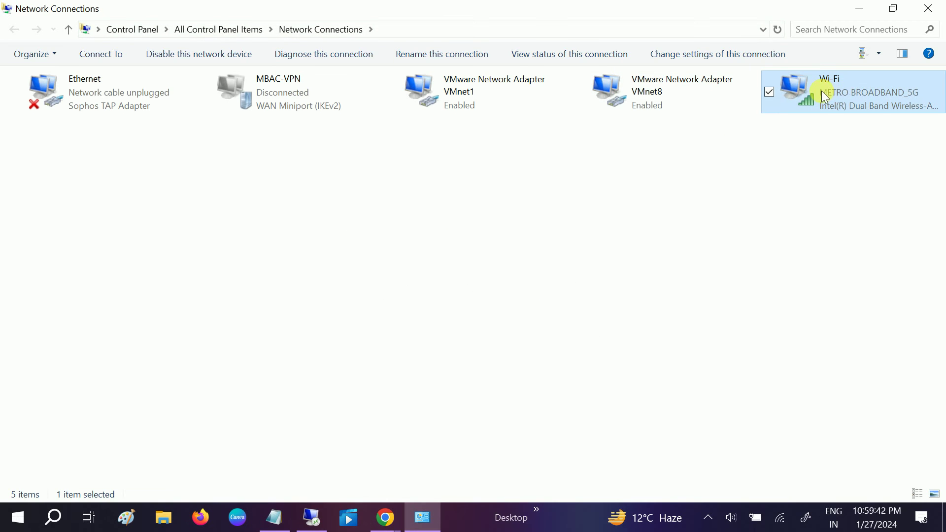
pyautogui.rightClick(849, 92)
pyautogui.click(740, 252)
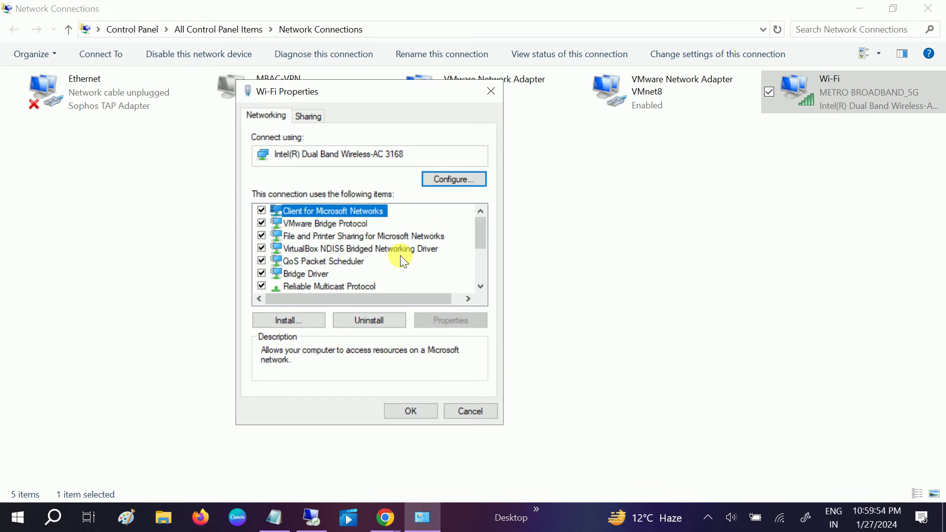
pyautogui.scroll(-1, 401, 261)
# Step: Enter the Wi-Fi adapter's IPv4 settings and switch DNS to manually specified servers
pyautogui.click(321, 265)
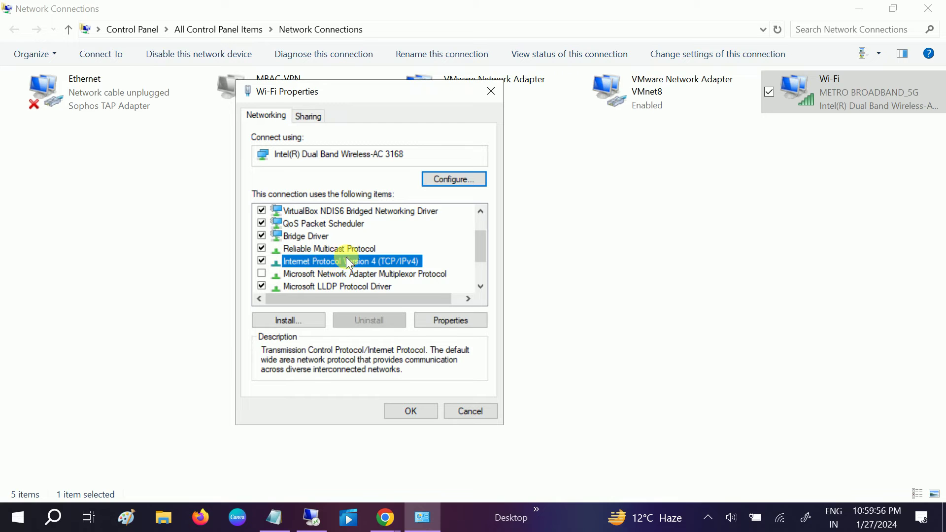
pyautogui.click(465, 323)
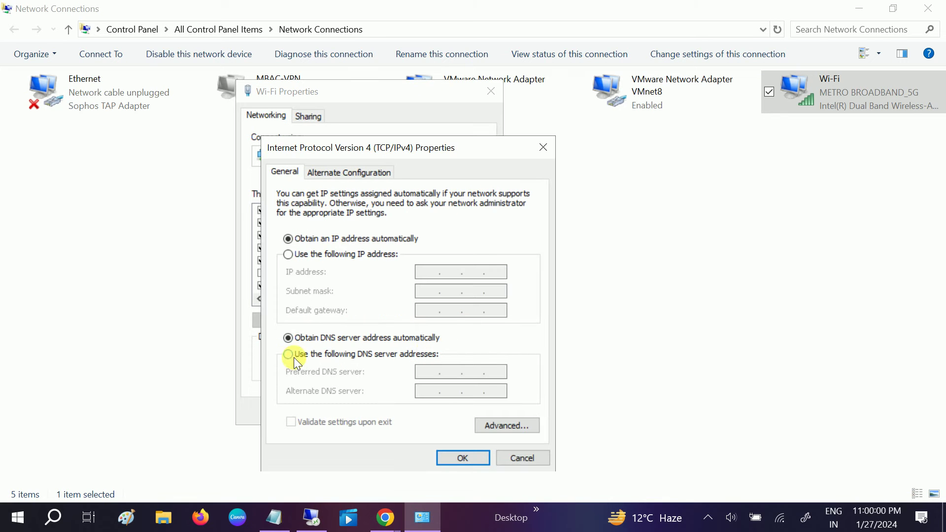
pyautogui.click(321, 352)
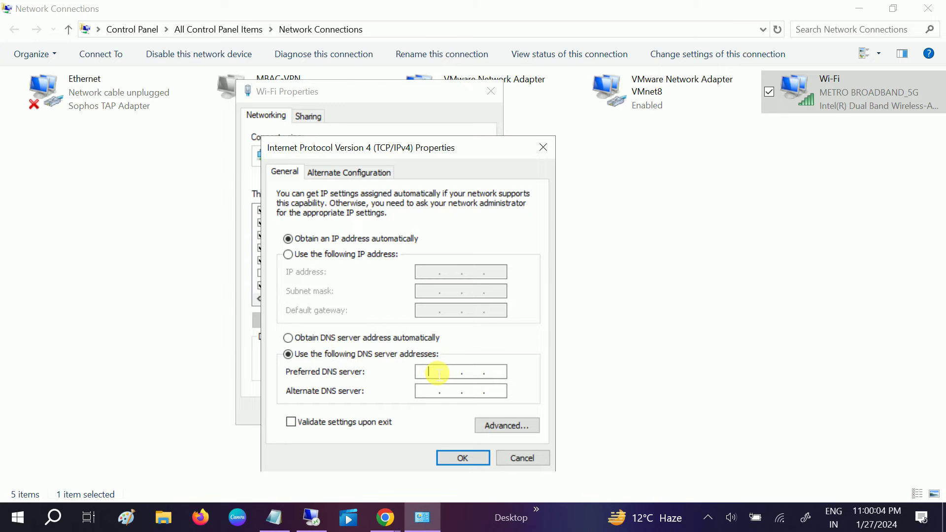
pyautogui.write('8.8.8.')
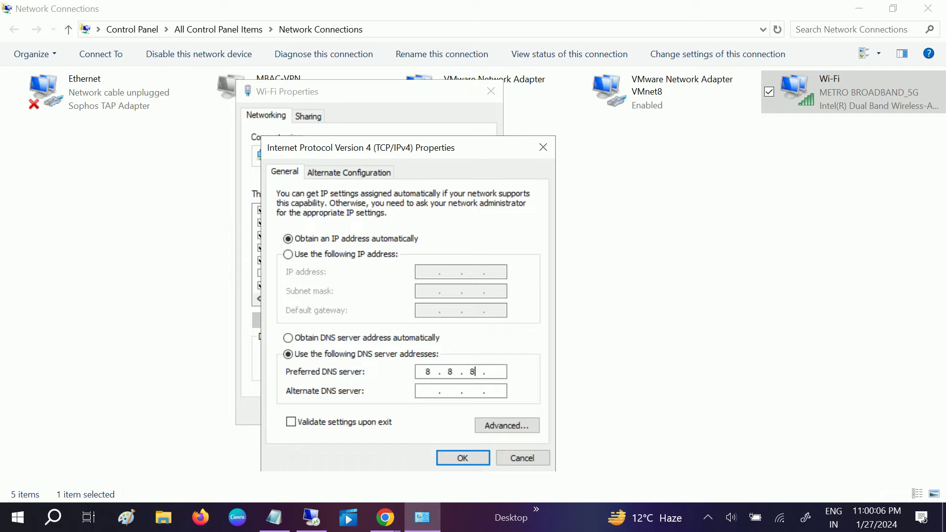
pyautogui.write('8')
pyautogui.write('8.')
pyautogui.write('8.')
pyautogui.write('4')
pyautogui.write('4')
# Step: Confirm DNS servers 8.8.8.8 and 8.8.4.4 for Wi-Fi, close properties and dismiss the warning
pyautogui.click(454, 458)
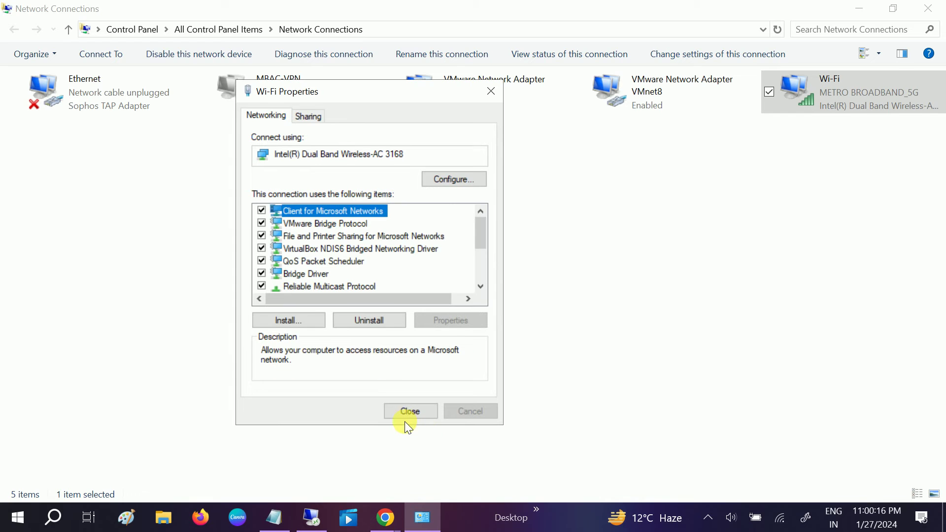
pyautogui.click(411, 412)
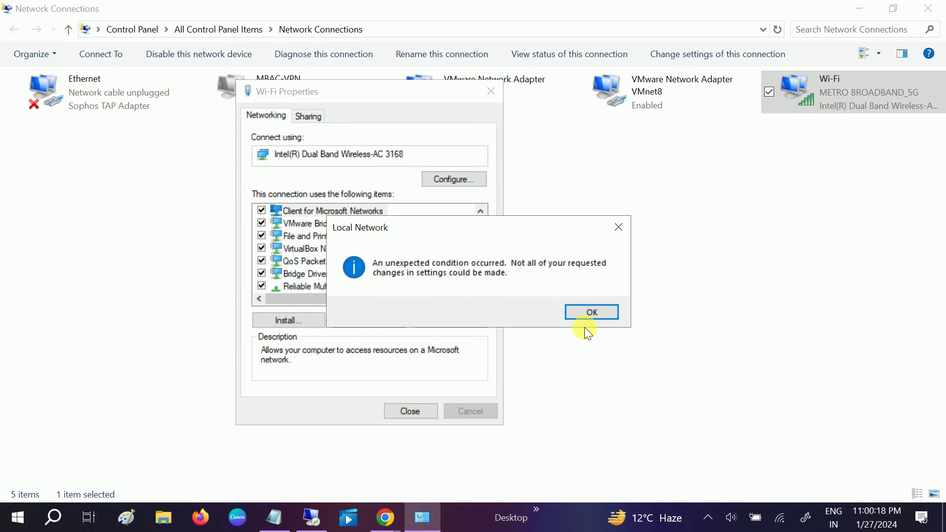
pyautogui.click(600, 314)
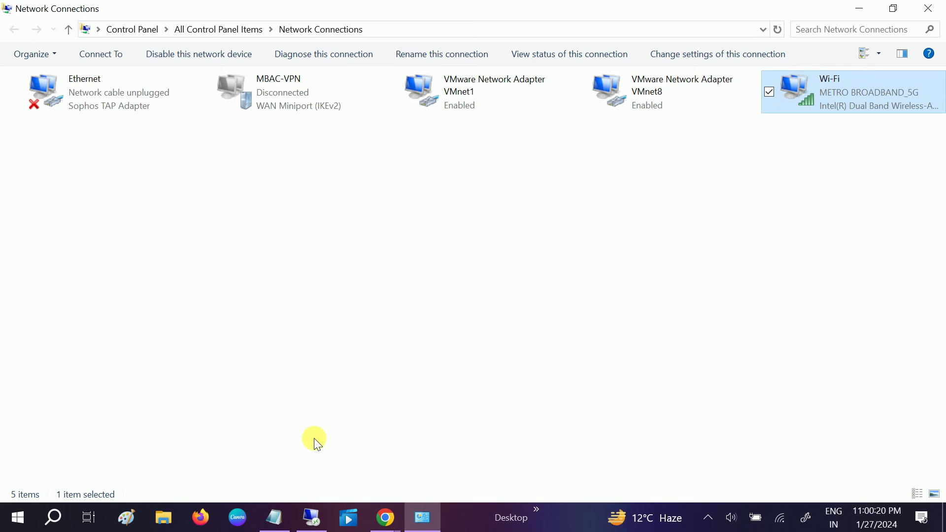
# Step: Review the Notepad DNS pairs 1.1.1.1 / 1.0.0.1 and 8.8.8.8 / 8.8.4.4, then reselect the Wi-Fi adapter
pyautogui.click(274, 517)
pyautogui.moveTo(82, 192); pyautogui.dragTo(18, 174)
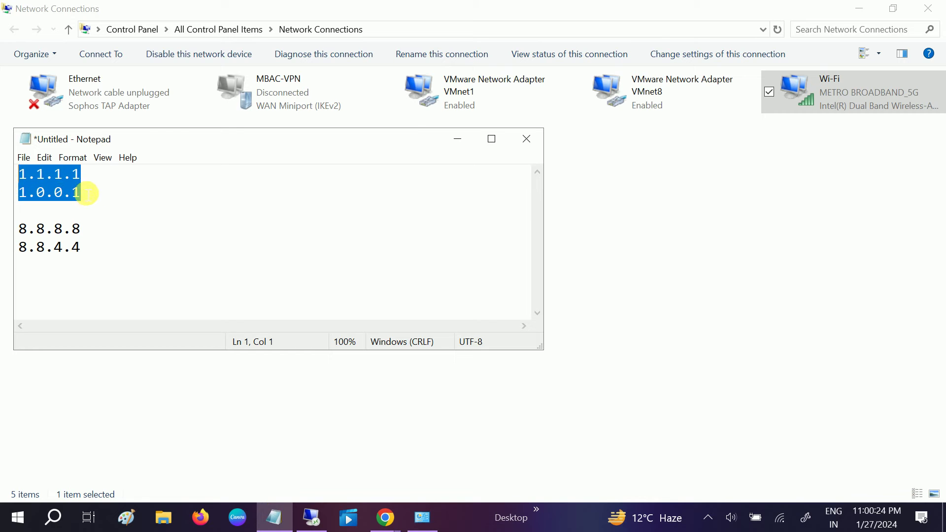
pyautogui.moveTo(85, 192); pyautogui.dragTo(15, 179)
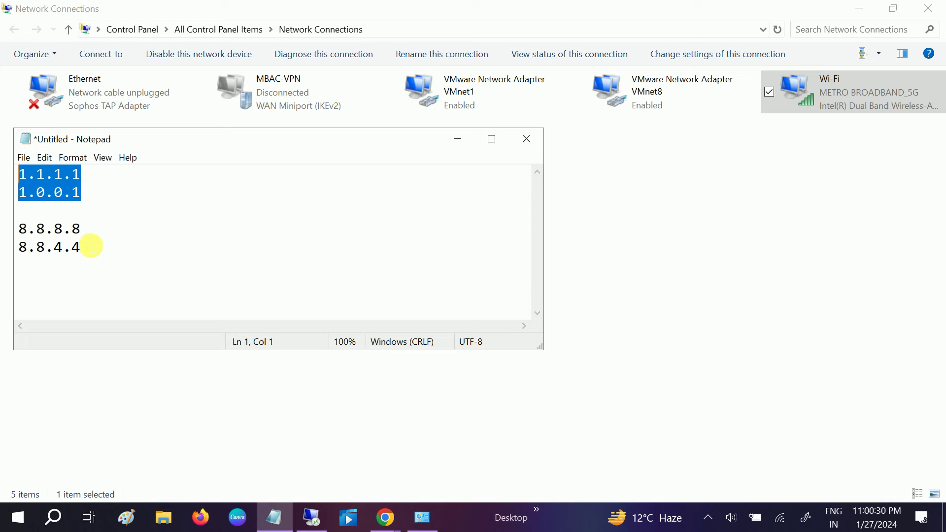
pyautogui.moveTo(89, 247); pyautogui.dragTo(22, 230)
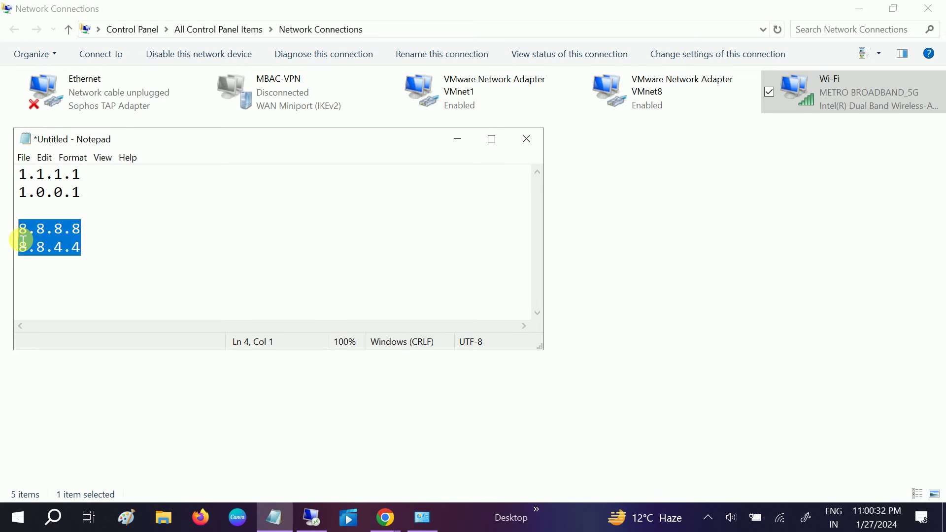
pyautogui.moveTo(81, 194); pyautogui.dragTo(19, 174)
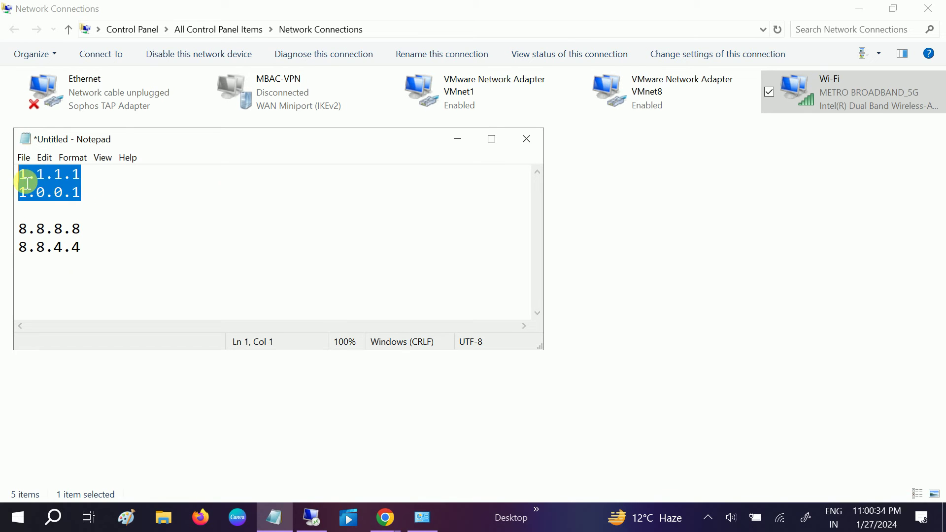
pyautogui.click(838, 84)
# Step: Reach the Intel wireless adapter's device configuration from the Wi-Fi properties
pyautogui.rightClick(837, 84)
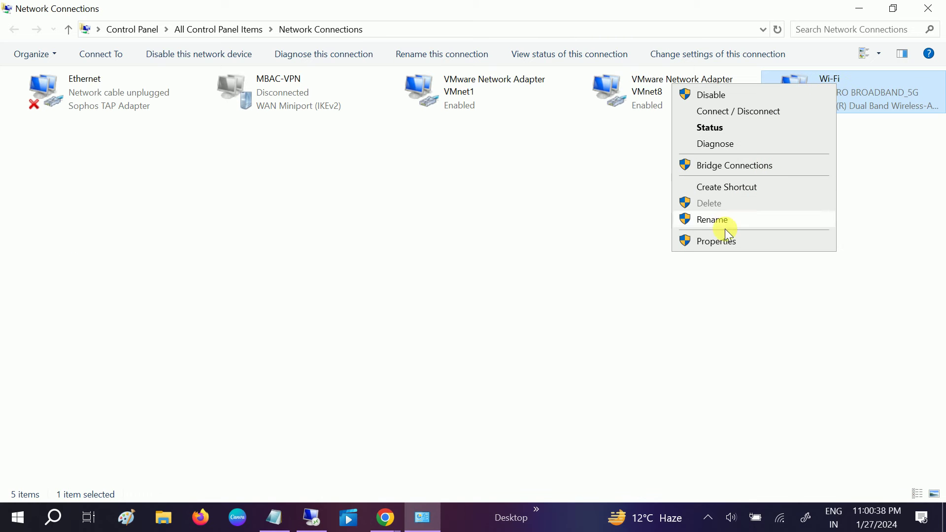
pyautogui.click(715, 241)
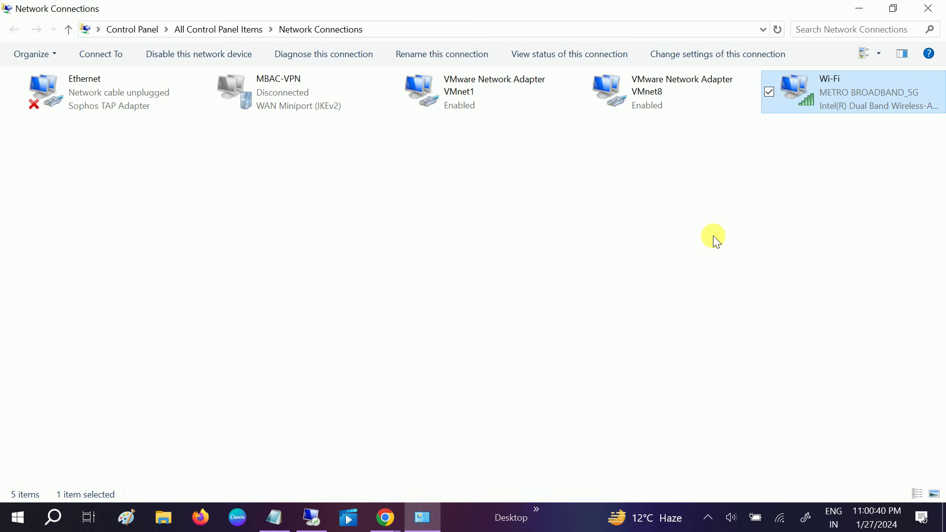
pyautogui.moveTo(206, 63); pyautogui.dragTo(407, 68)
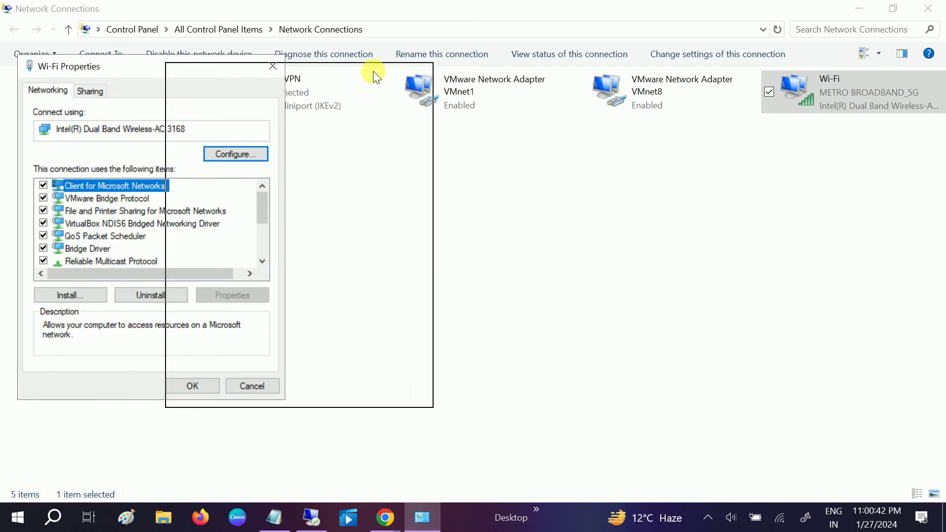
pyautogui.click(426, 159)
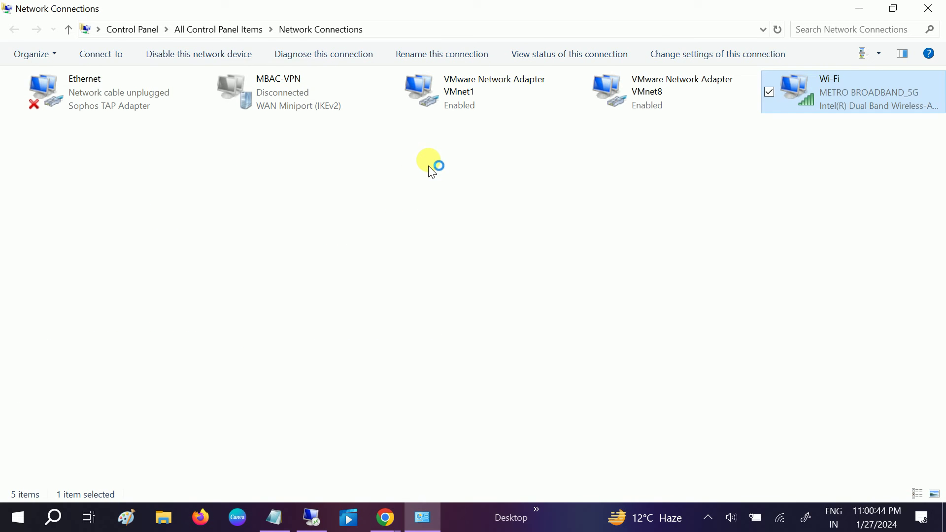
pyautogui.moveTo(234, 22); pyautogui.dragTo(468, 61)
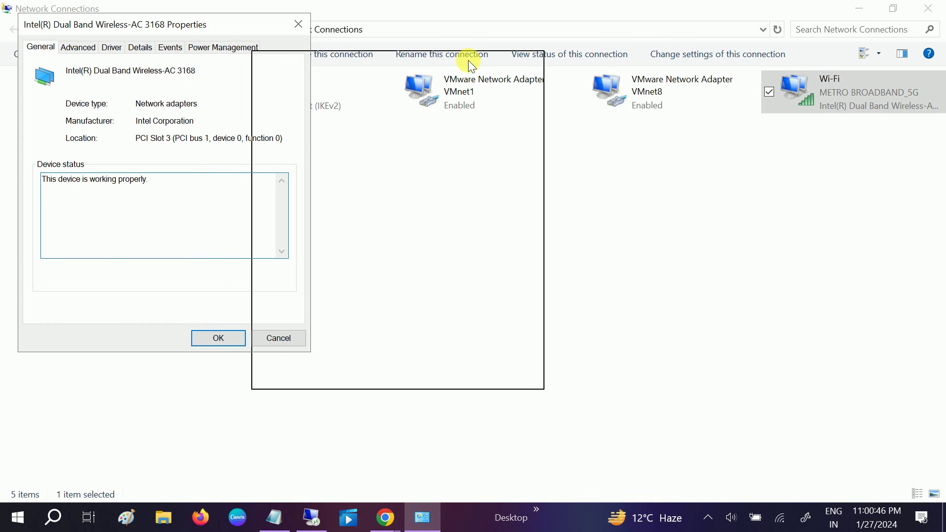
# Step: Under Power Management, leave 'Allow the computer to turn off this device' unchecked
pyautogui.click(469, 87)
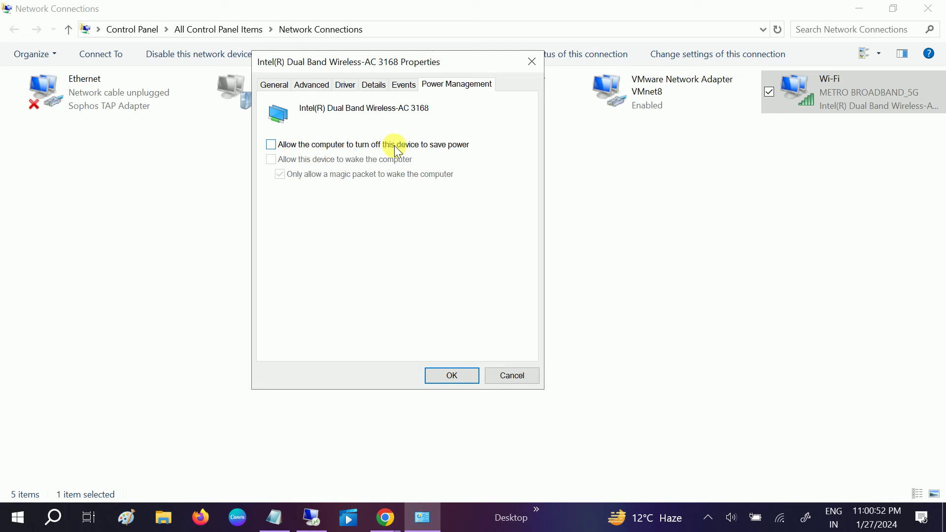
pyautogui.click(285, 146)
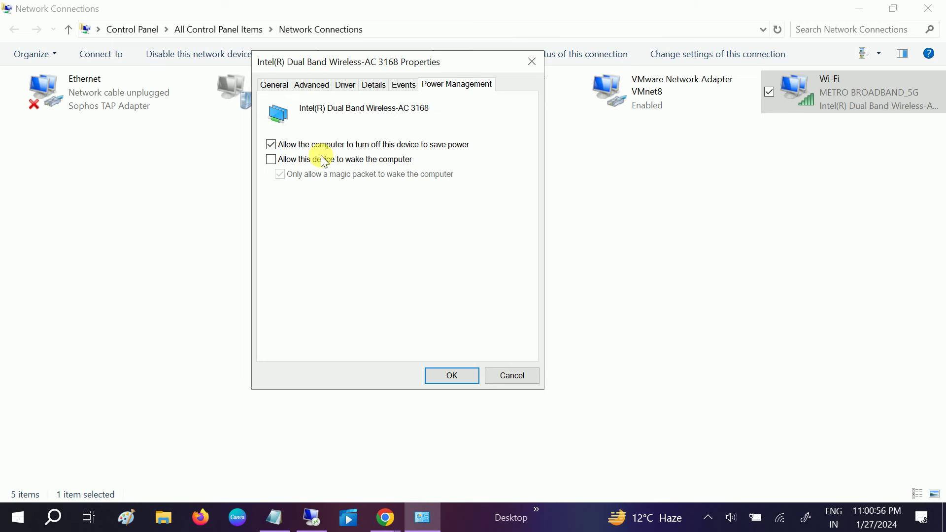
pyautogui.click(271, 145)
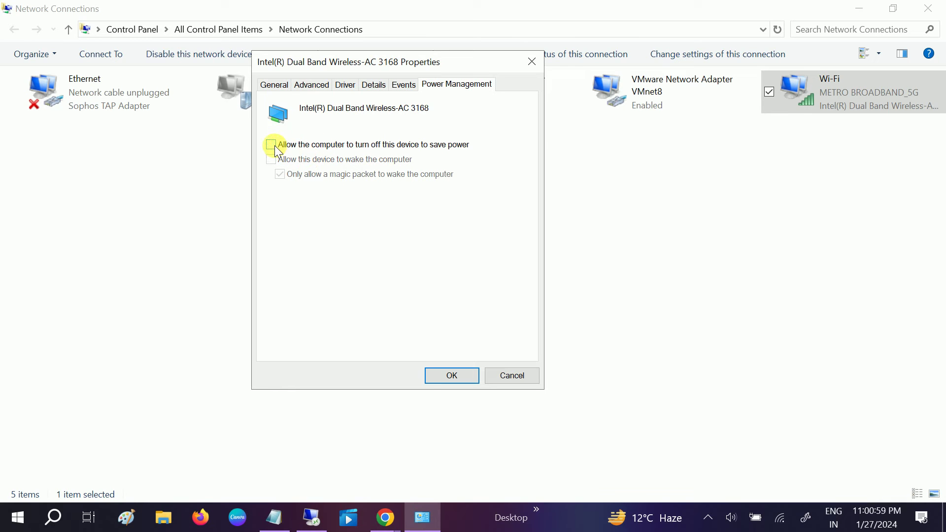
# Step: In the Advanced driver properties, keep Fat Channel Intolerant set to Disabled
pyautogui.click(321, 88)
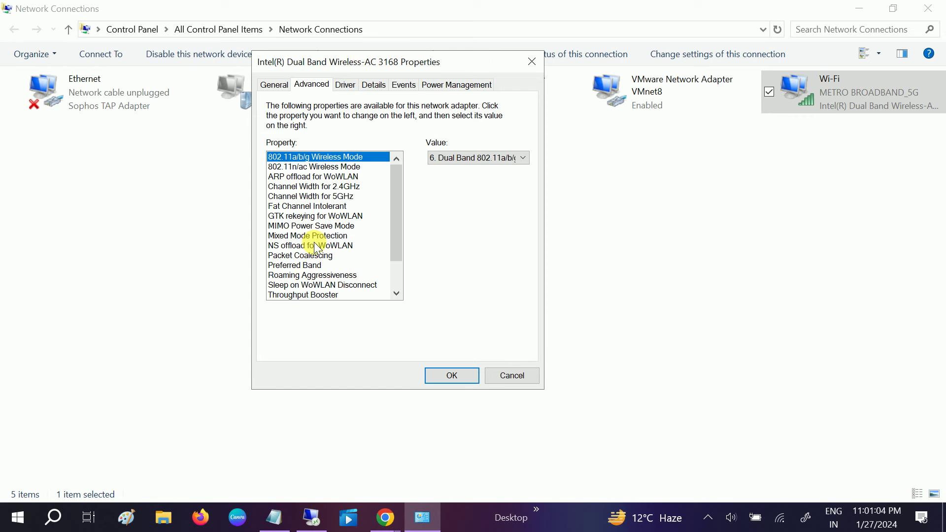
pyautogui.click(289, 208)
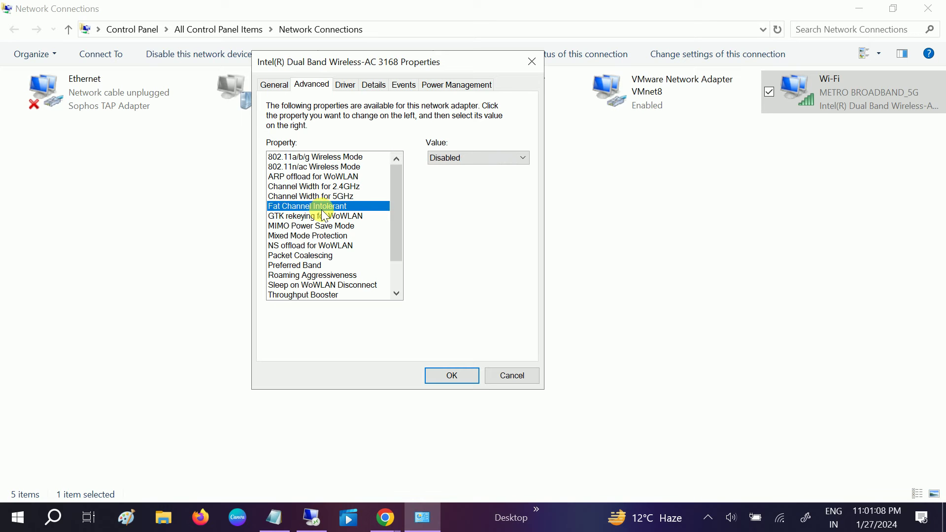
pyautogui.click(455, 159)
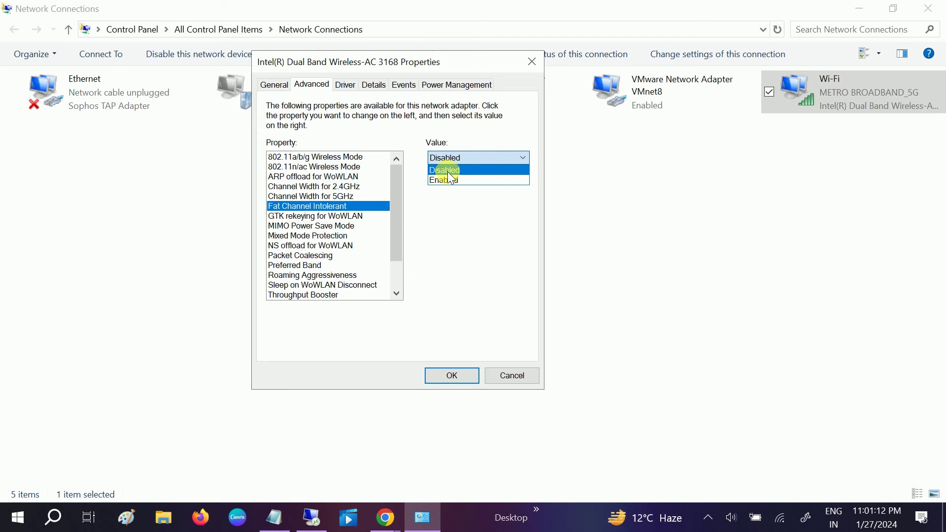
pyautogui.click(447, 172)
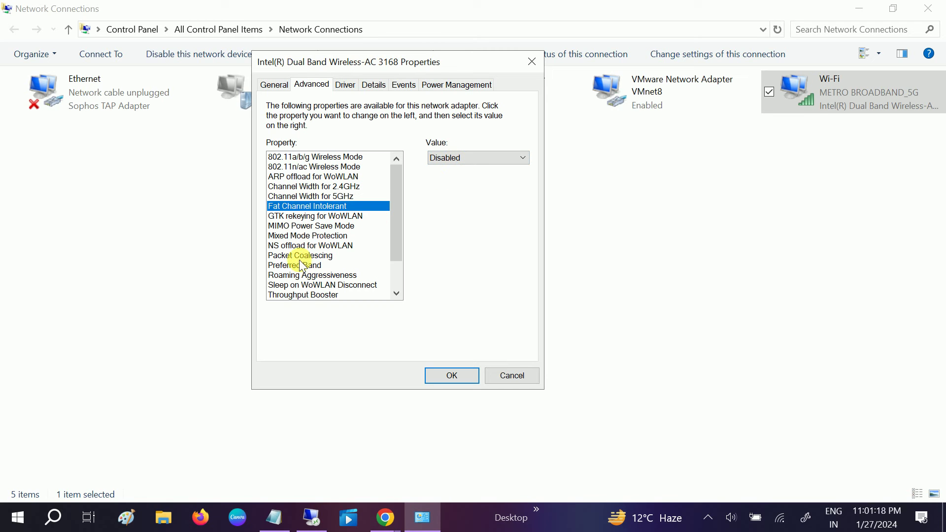
pyautogui.scroll(-1, 299, 264)
# Step: Set Preferred Band to '3. Prefer 5GHz band'
pyautogui.click(295, 235)
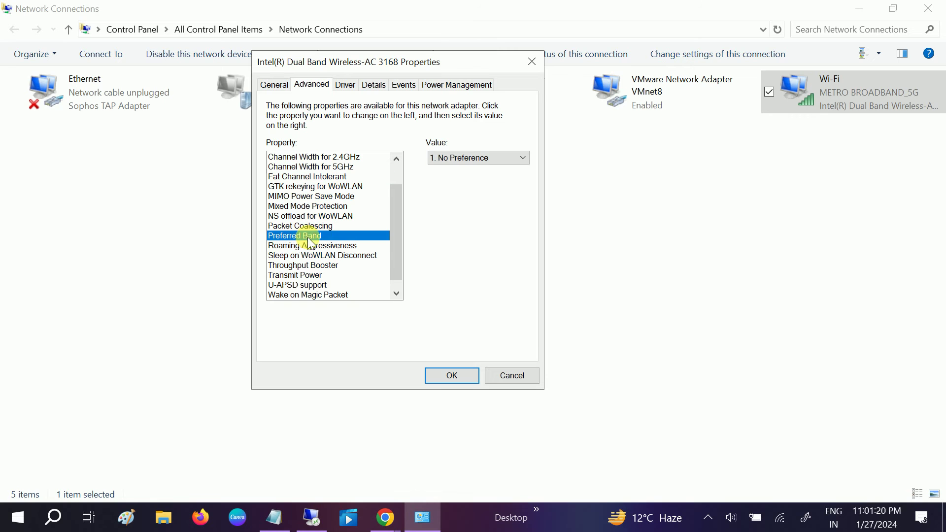
pyautogui.click(469, 158)
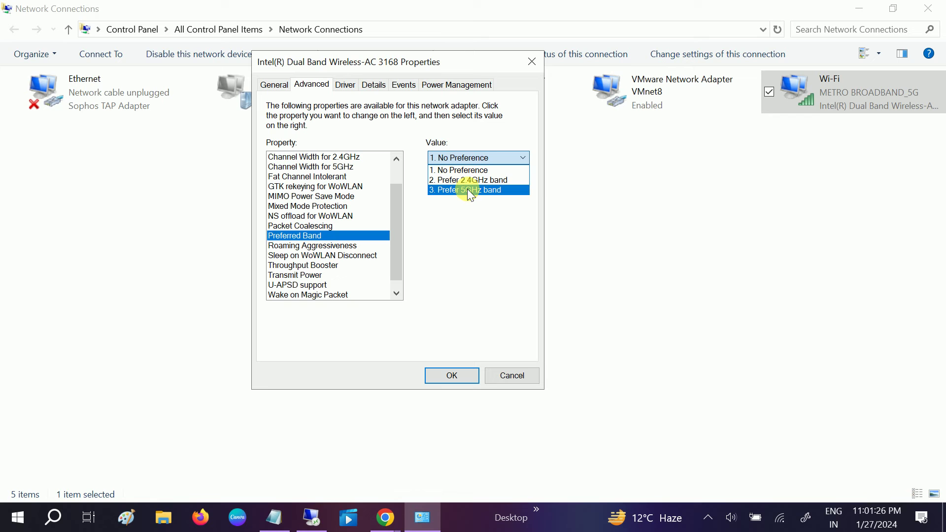
pyautogui.click(468, 191)
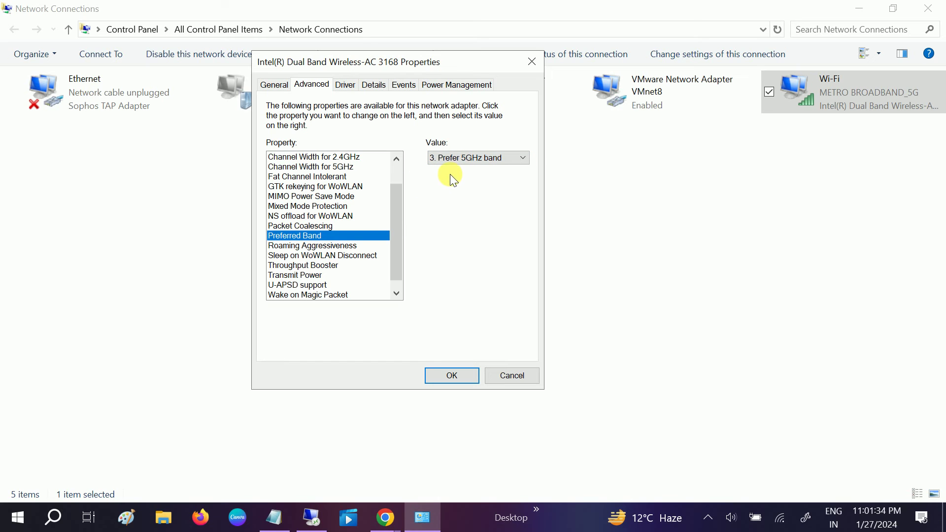
# Step: Keep Roaming Aggressiveness at '1. Lowest' and recheck that Preferred Band shows 5GHz
pyautogui.click(303, 247)
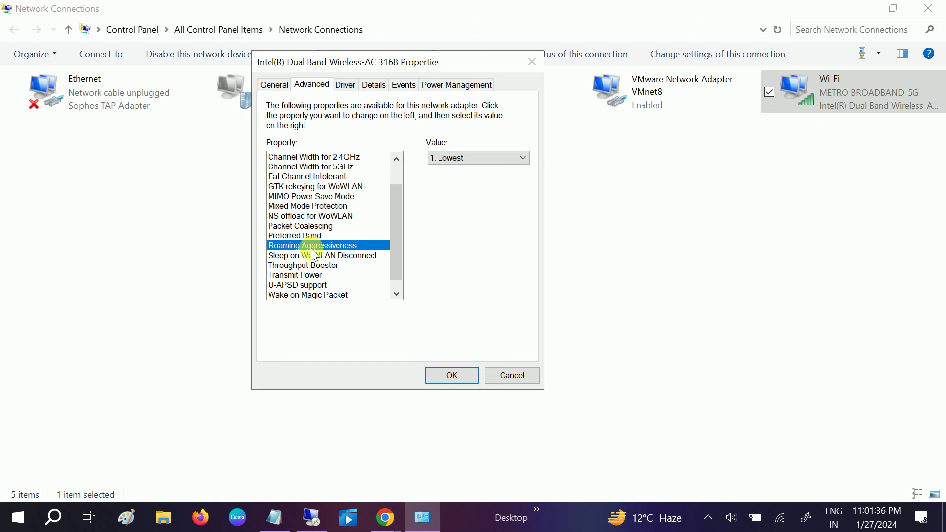
pyautogui.click(479, 159)
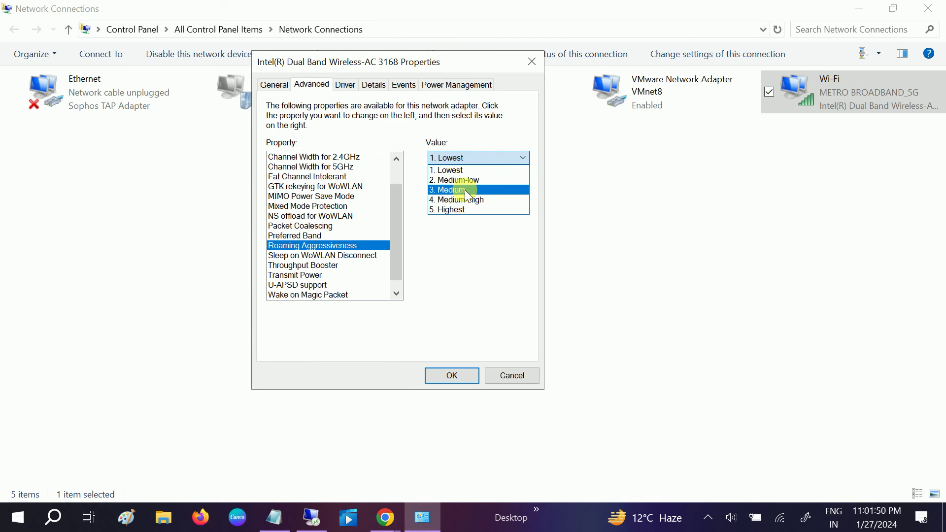
pyautogui.click(461, 156)
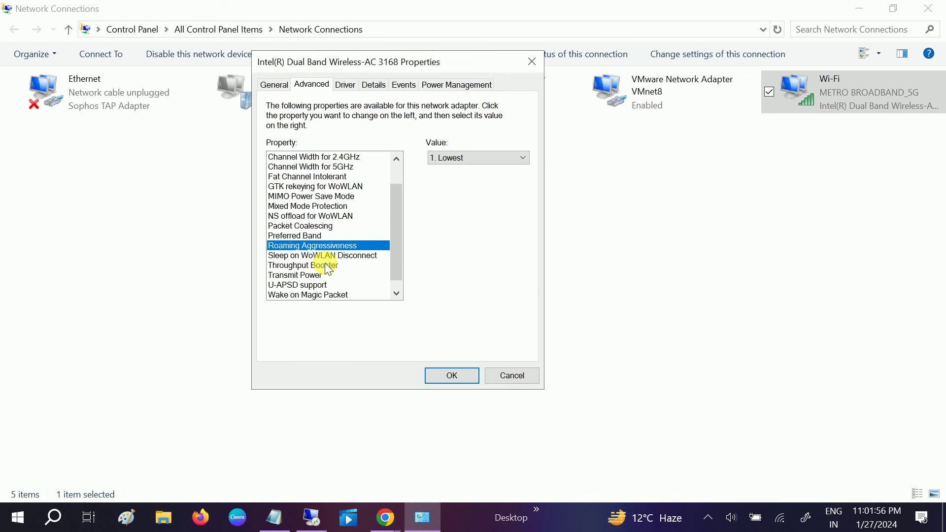
pyautogui.click(310, 237)
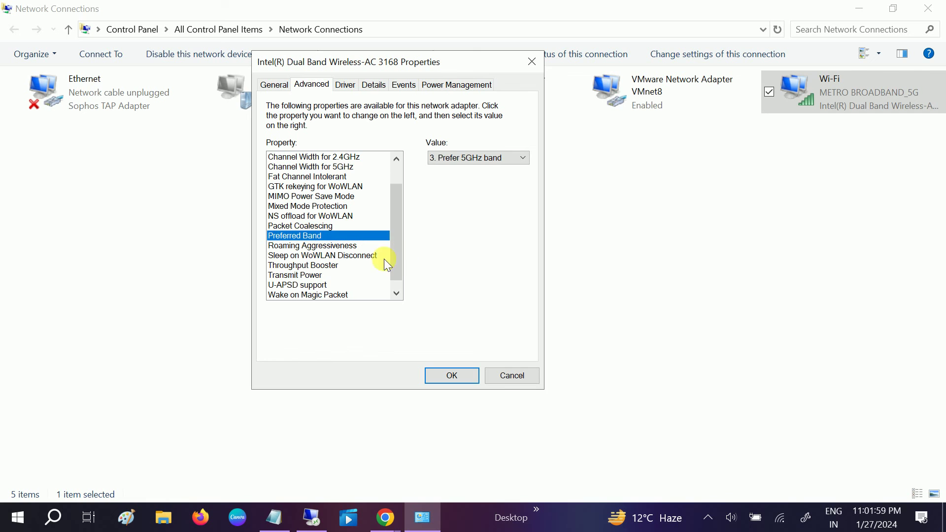
pyautogui.moveTo(397, 258); pyautogui.dragTo(397, 275)
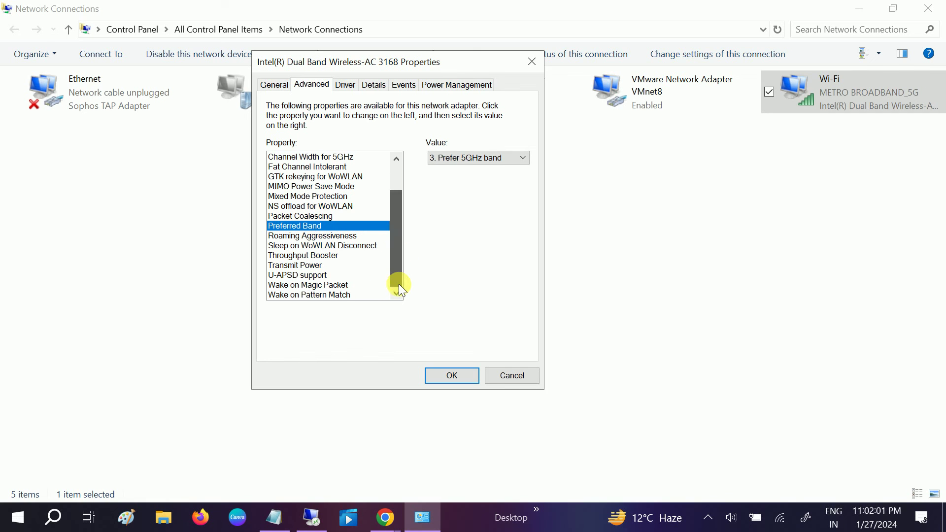
# Step: Set the adapter's Transmit Power to '5. Highest'
pyautogui.click(309, 265)
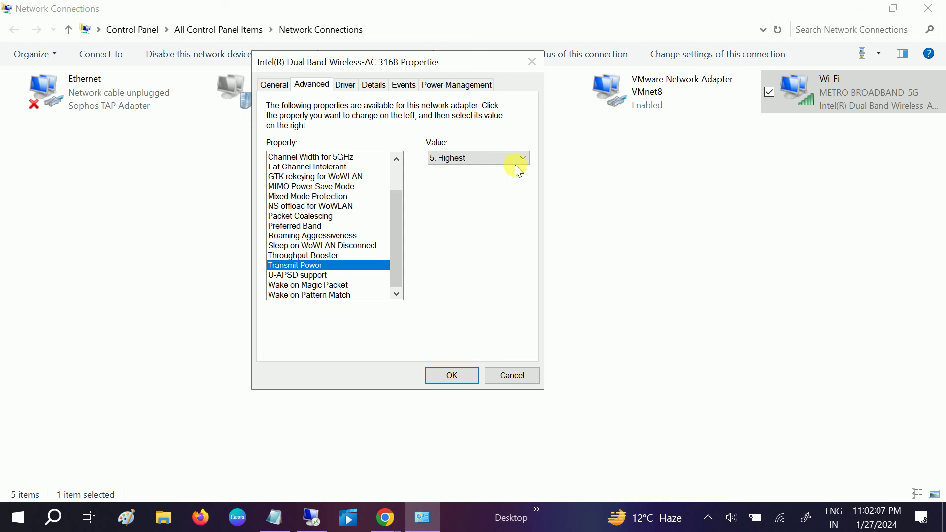
pyautogui.click(458, 159)
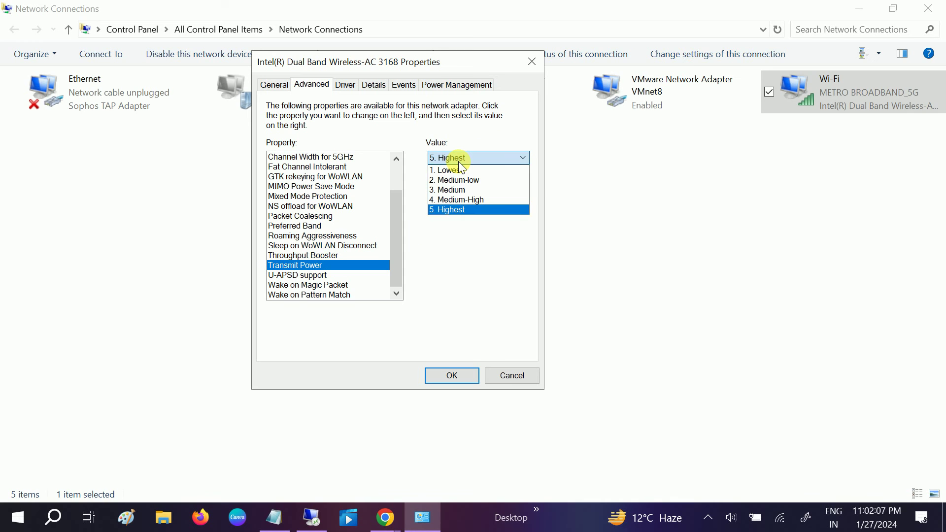
pyautogui.click(456, 210)
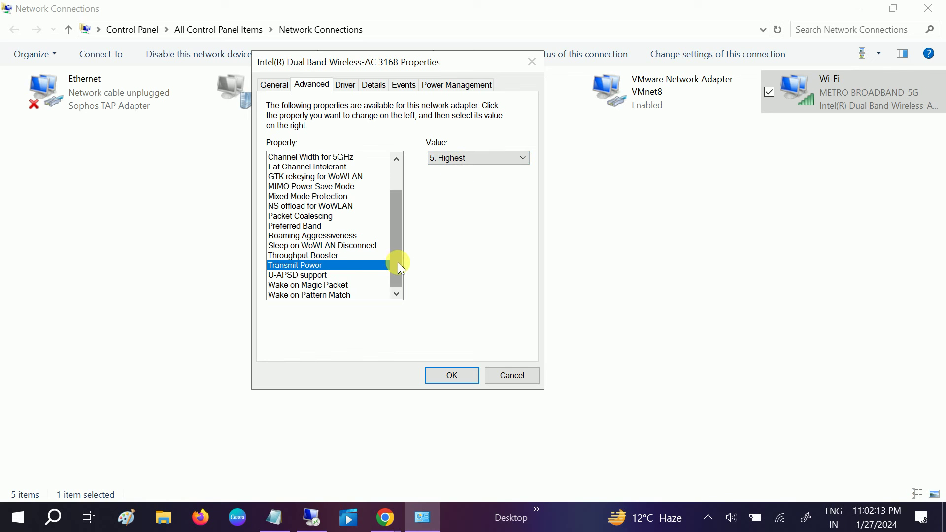
pyautogui.moveTo(397, 264); pyautogui.dragTo(396, 194)
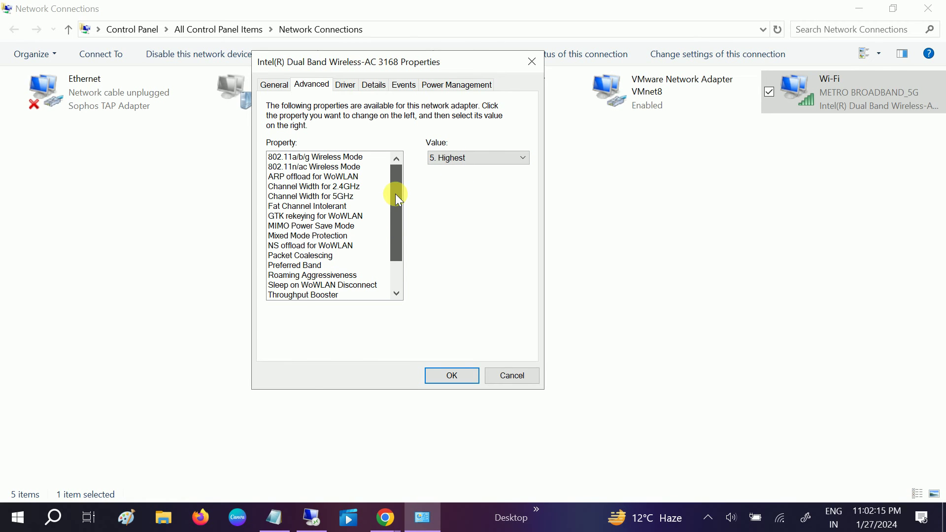
# Step: Review Roaming Aggressiveness, Packet Coalescing, NS offload and Channel Width for 5GHz, then apply all settings
pyautogui.click(306, 274)
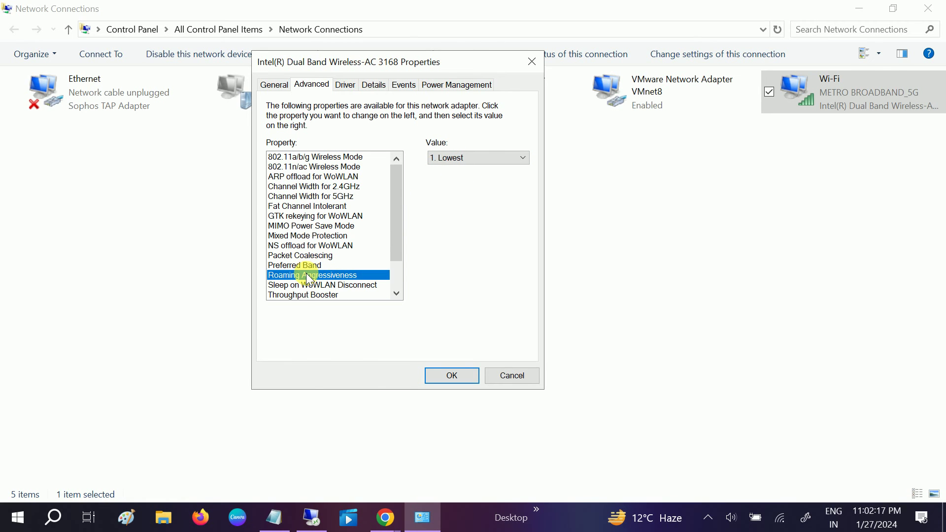
pyautogui.click(299, 264)
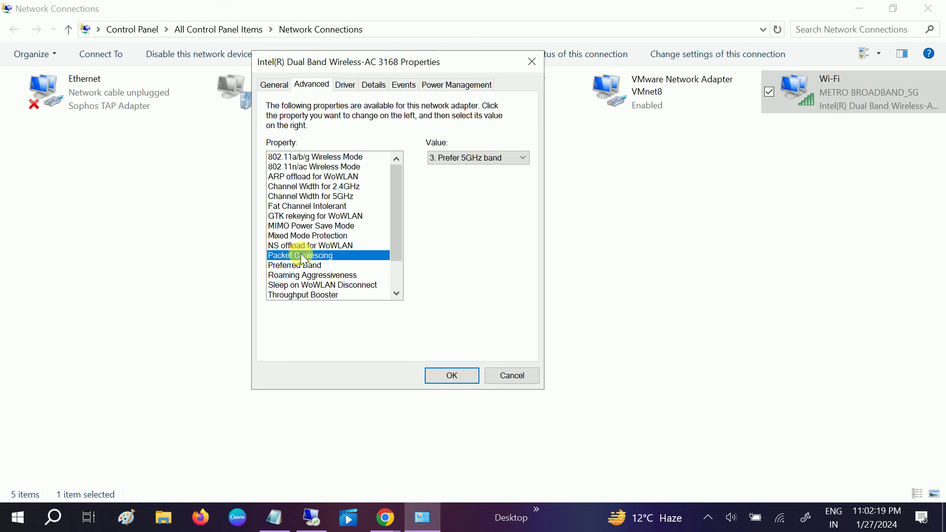
pyautogui.click(303, 246)
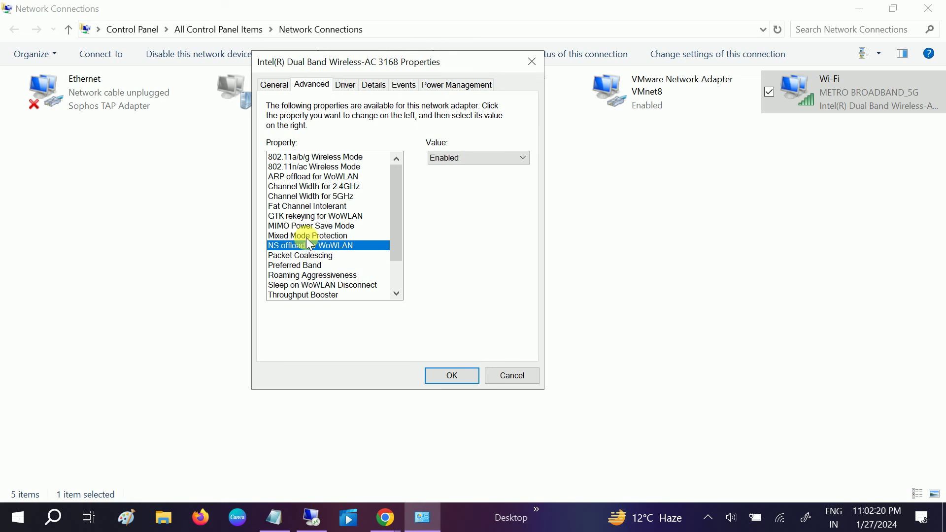
pyautogui.click(317, 207)
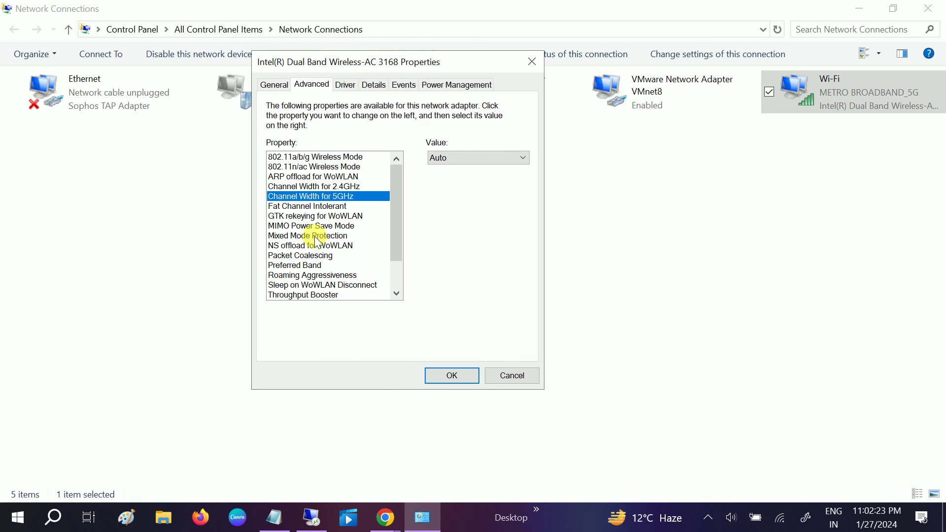
pyautogui.click(450, 375)
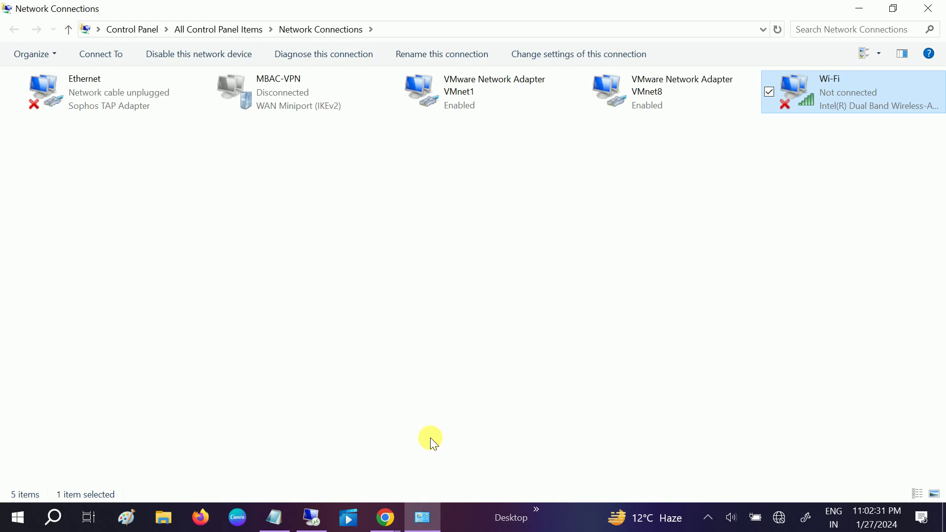
# Step: Rerun the Google internet speed test in Chrome, then return to Network Connections
pyautogui.moveTo(386, 518)
pyautogui.click(474, 447)
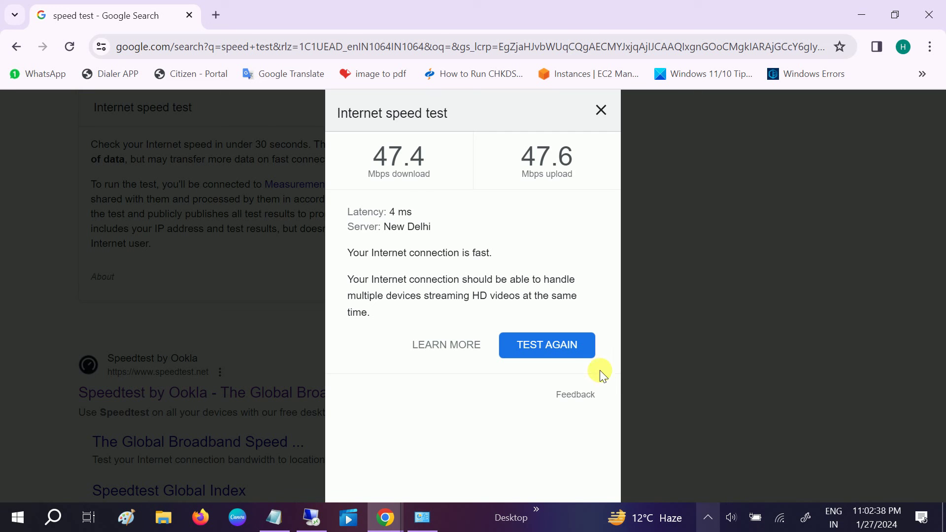
pyautogui.click(560, 345)
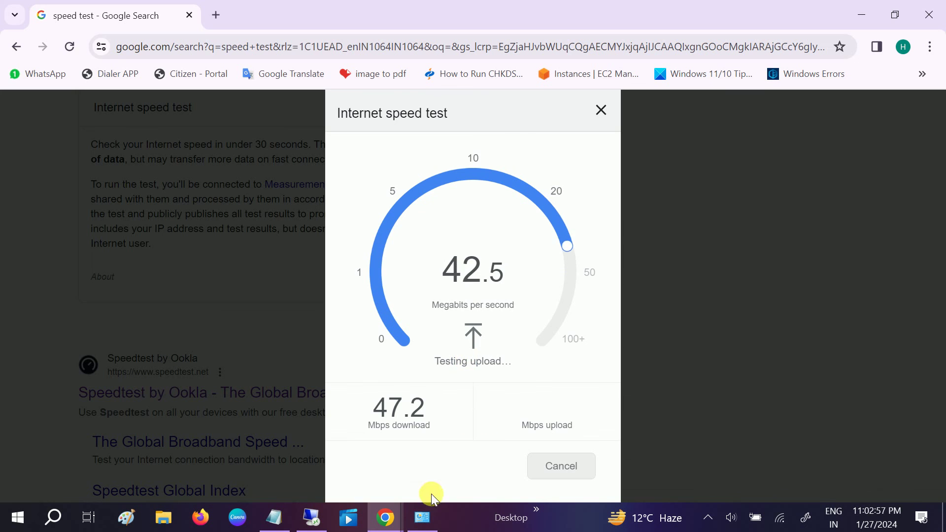
pyautogui.click(422, 517)
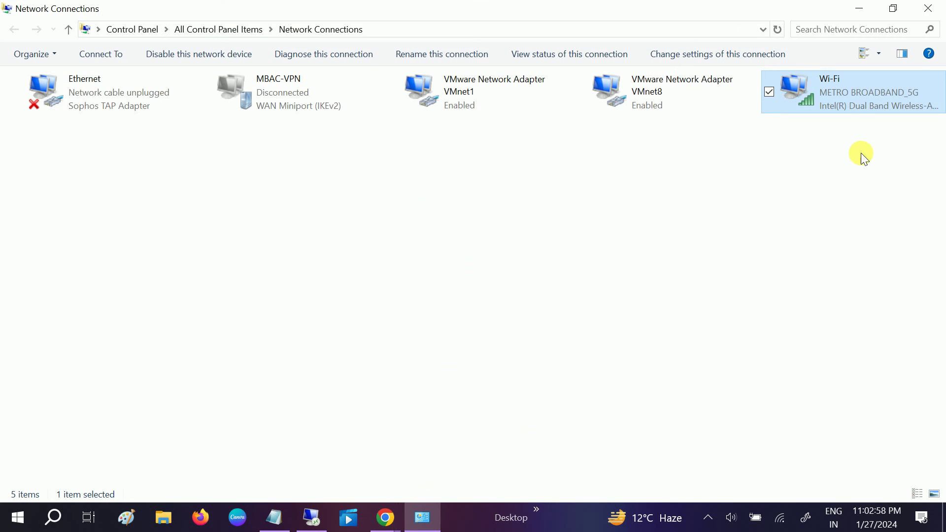
# Step: From the Wi-Fi status window, reach the IPv4 settings and switch to manual DNS servers
pyautogui.doubleClick(852, 105)
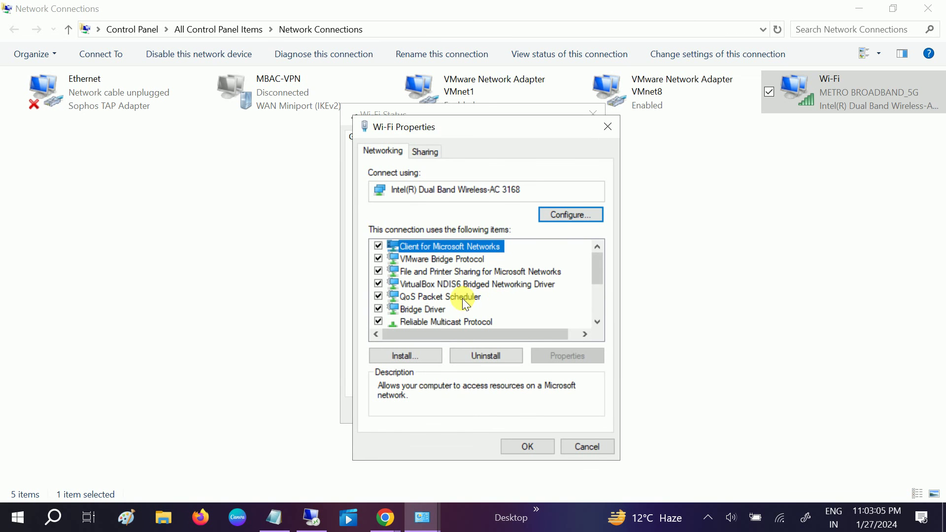
pyautogui.scroll(-2, 462, 297)
pyautogui.doubleClick(504, 262)
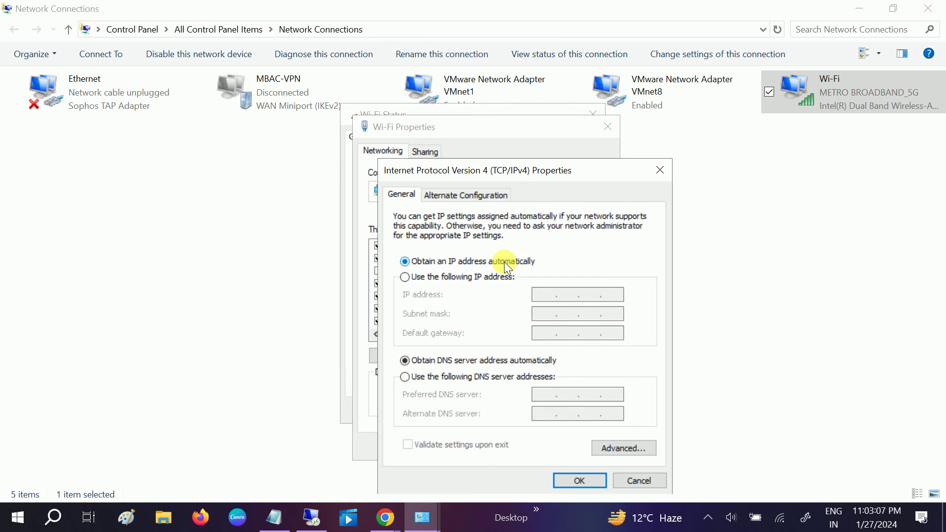
pyautogui.click(429, 375)
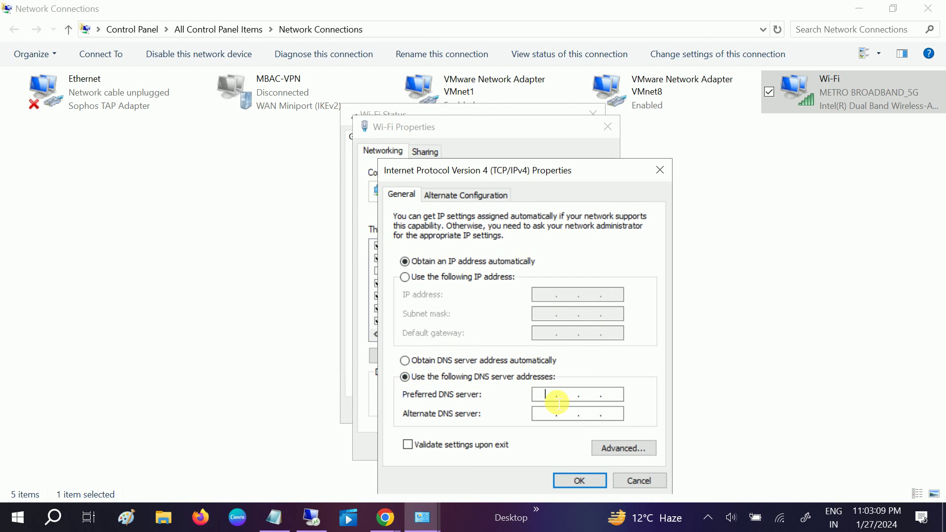
pyautogui.write('8.8.8.8')
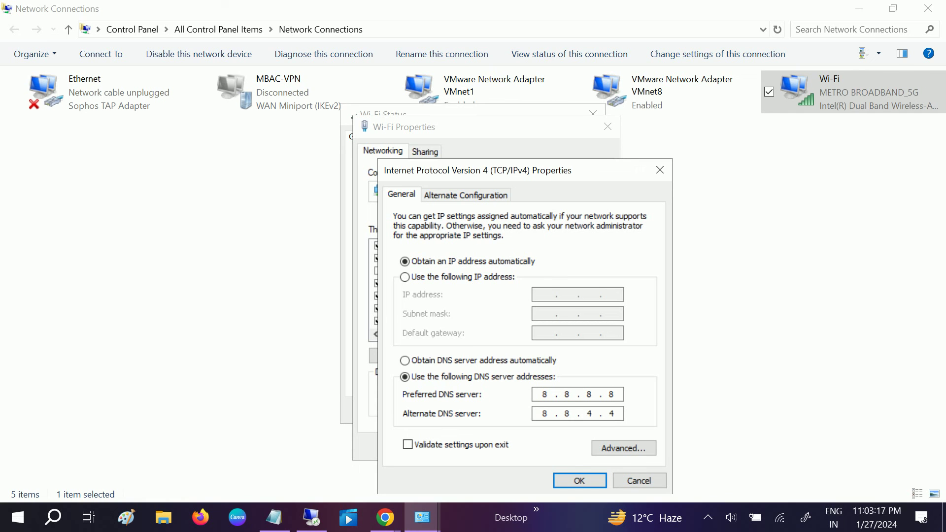
# Step: Confirm DNS servers 8.8.8.8 and 8.8.4.4, dismiss the error and close the Wi-Fi dialogs
pyautogui.click(577, 479)
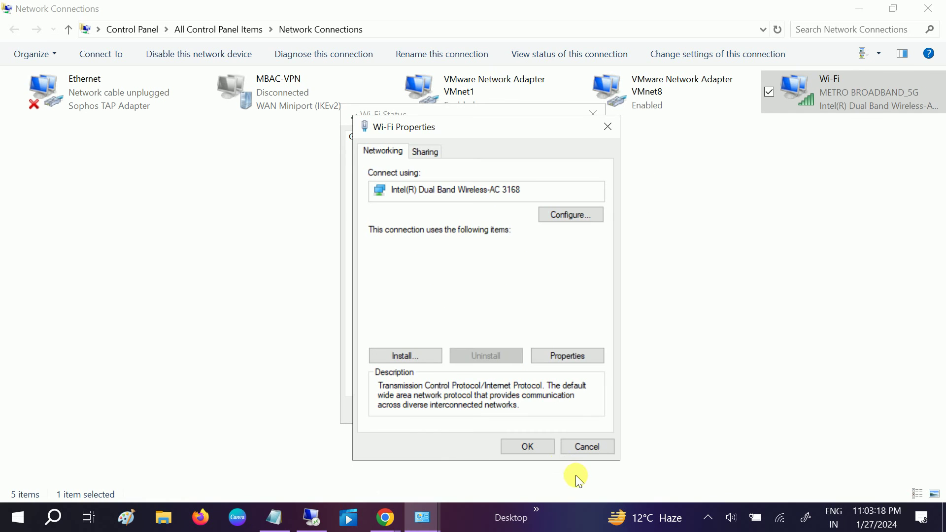
pyautogui.click(542, 447)
pyautogui.click(592, 313)
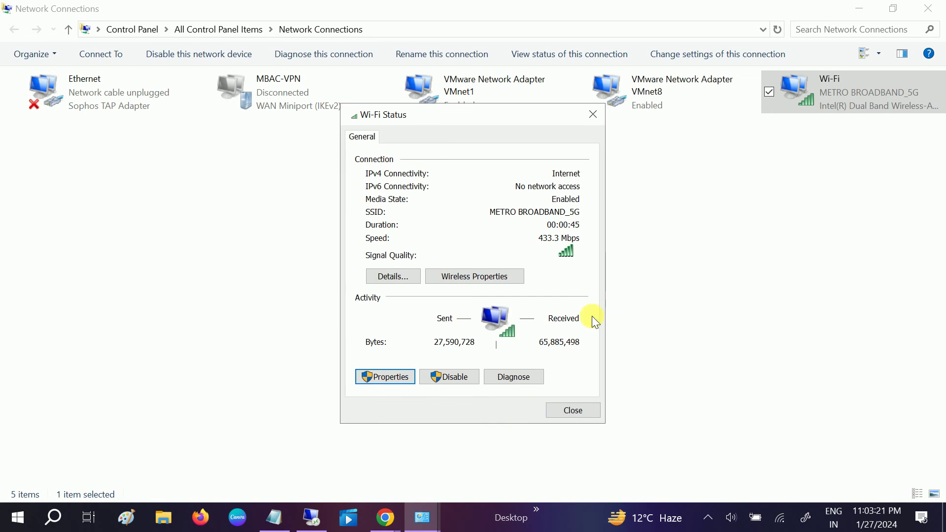
pyautogui.click(571, 408)
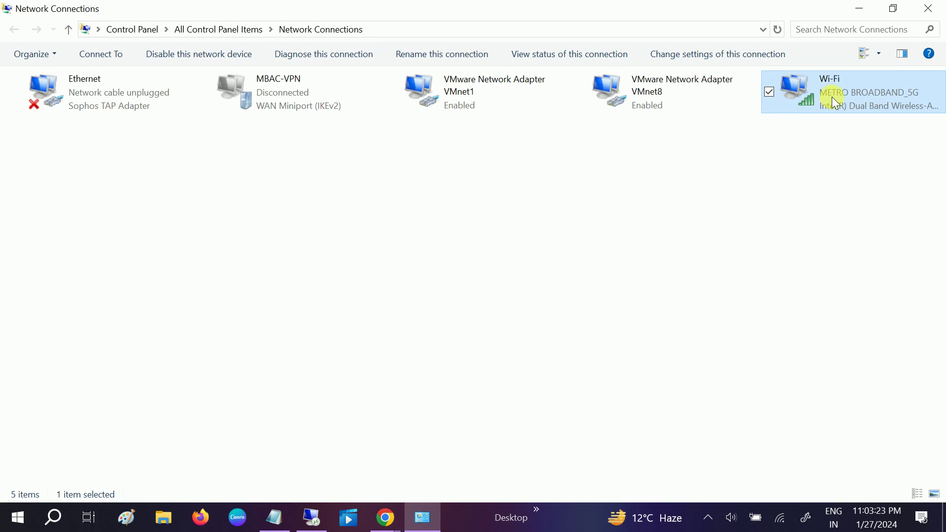
# Step: Close the Network Connections window and rerun the Google internet speed test
pyautogui.click(927, 8)
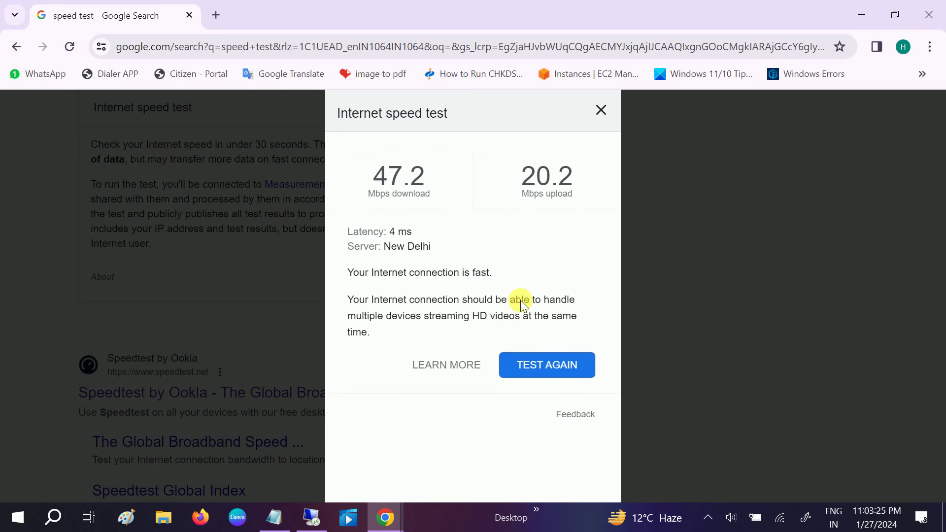
pyautogui.click(536, 345)
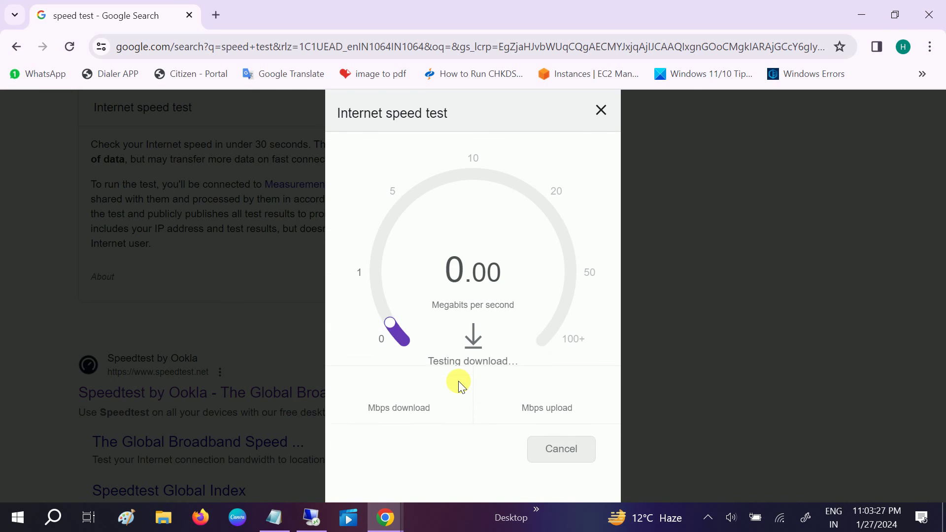